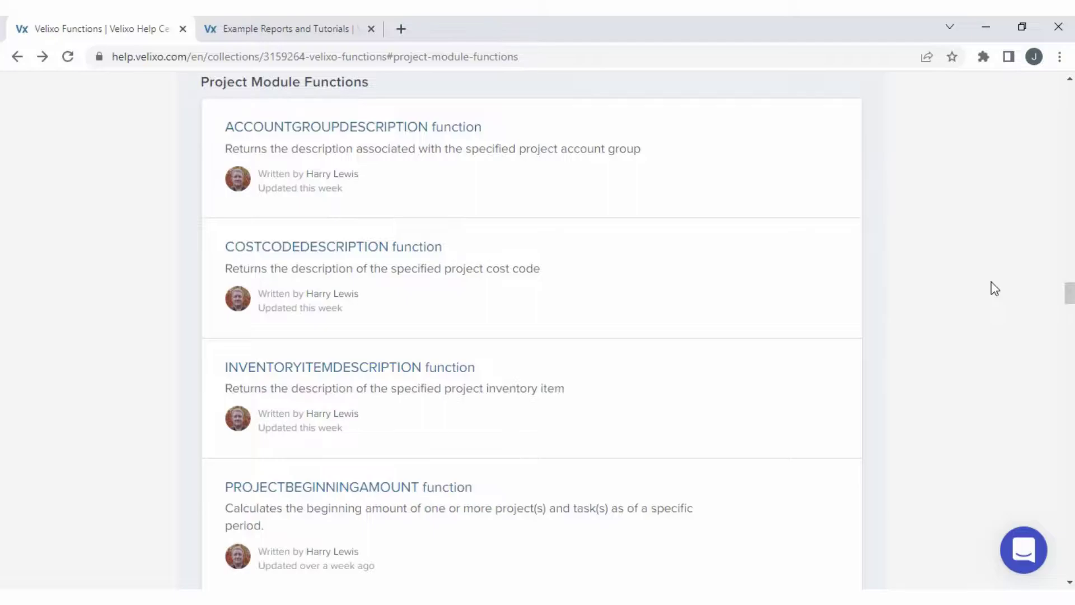
Go to the Example Reports and Tutorials page of the Velixo Help Center
{"action": "scroll", "coordinate": [991, 282], "scroll_direction": "down", "scroll_amount": 10}
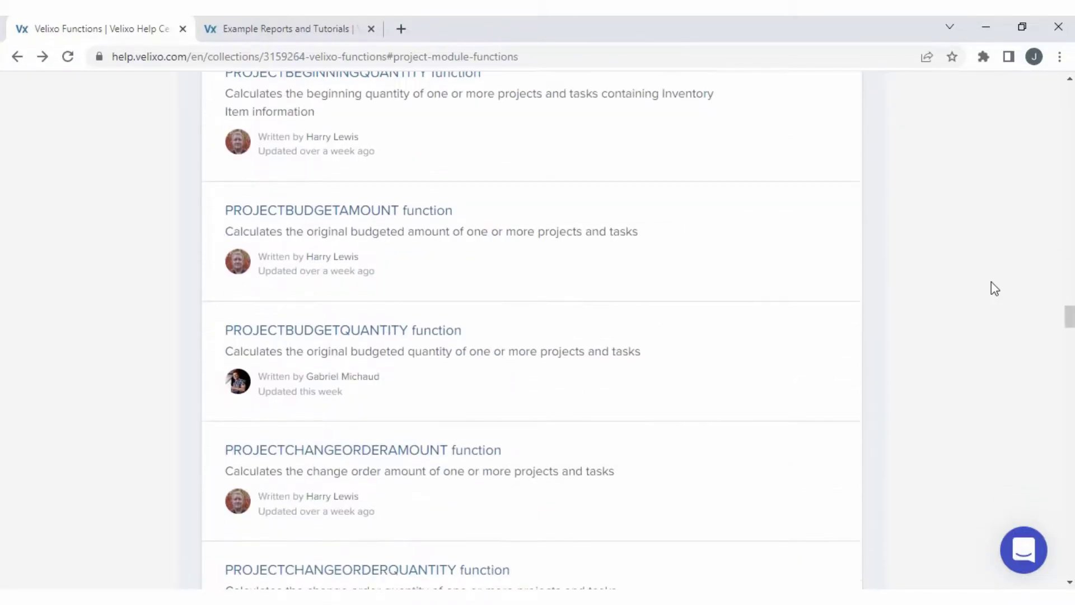
{"action": "scroll", "coordinate": [991, 281], "scroll_direction": "down", "scroll_amount": 11}
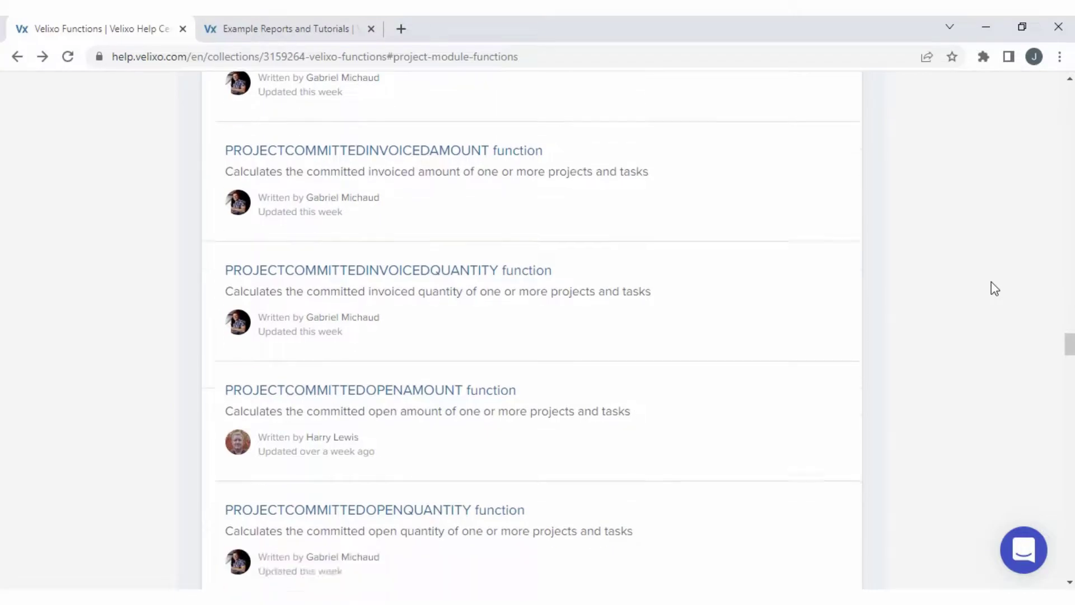
{"action": "scroll", "coordinate": [991, 281], "scroll_direction": "down", "scroll_amount": 12}
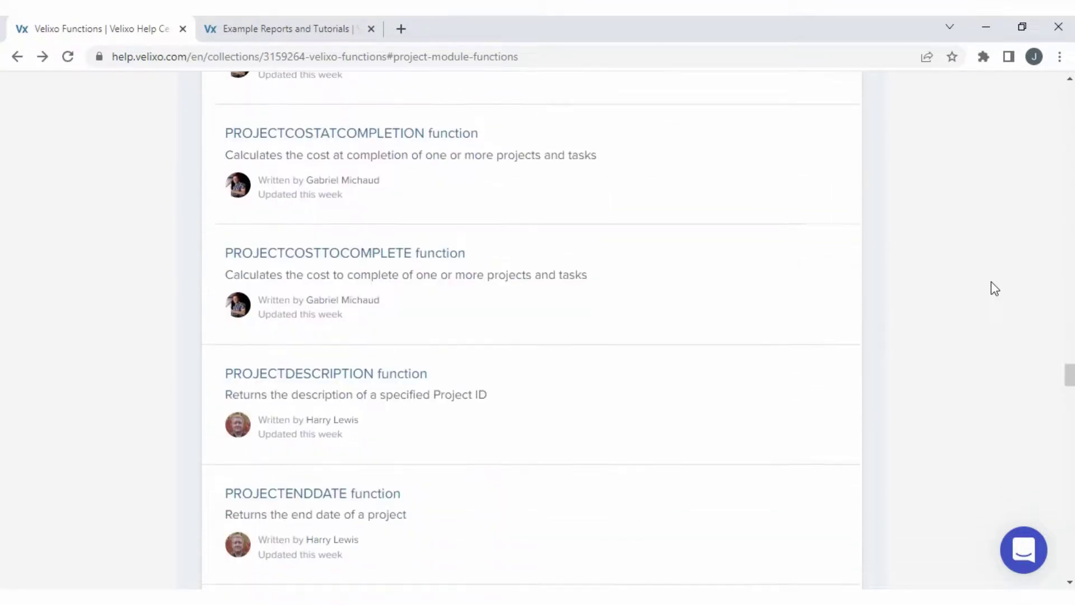
{"action": "scroll", "coordinate": [991, 289], "scroll_direction": "down", "scroll_amount": 10}
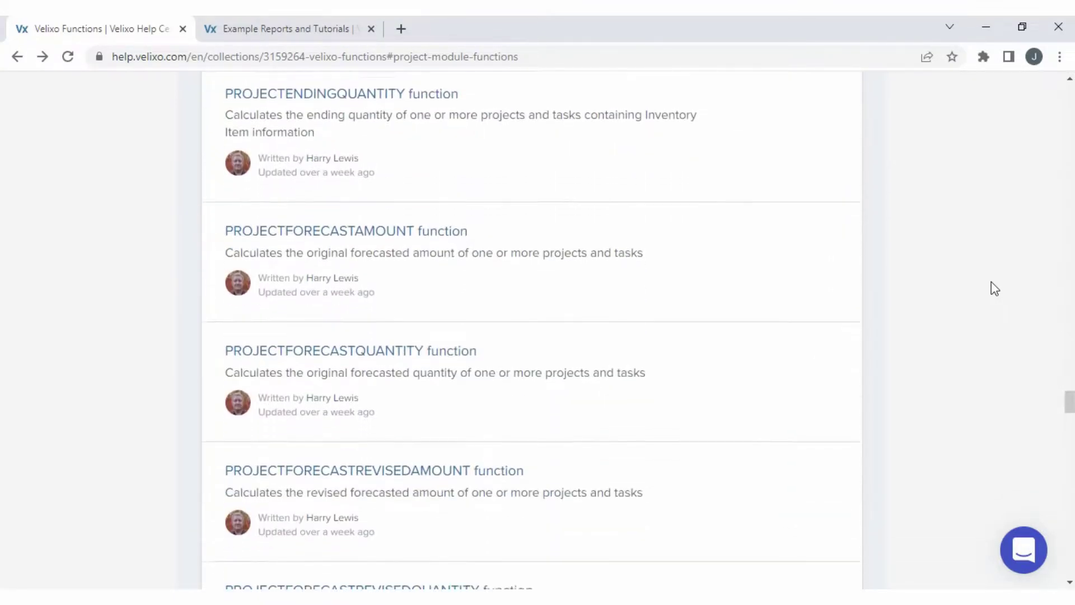
{"action": "scroll", "coordinate": [993, 288], "scroll_direction": "down", "scroll_amount": 3}
{"action": "scroll", "coordinate": [991, 284], "scroll_direction": "down", "scroll_amount": 6}
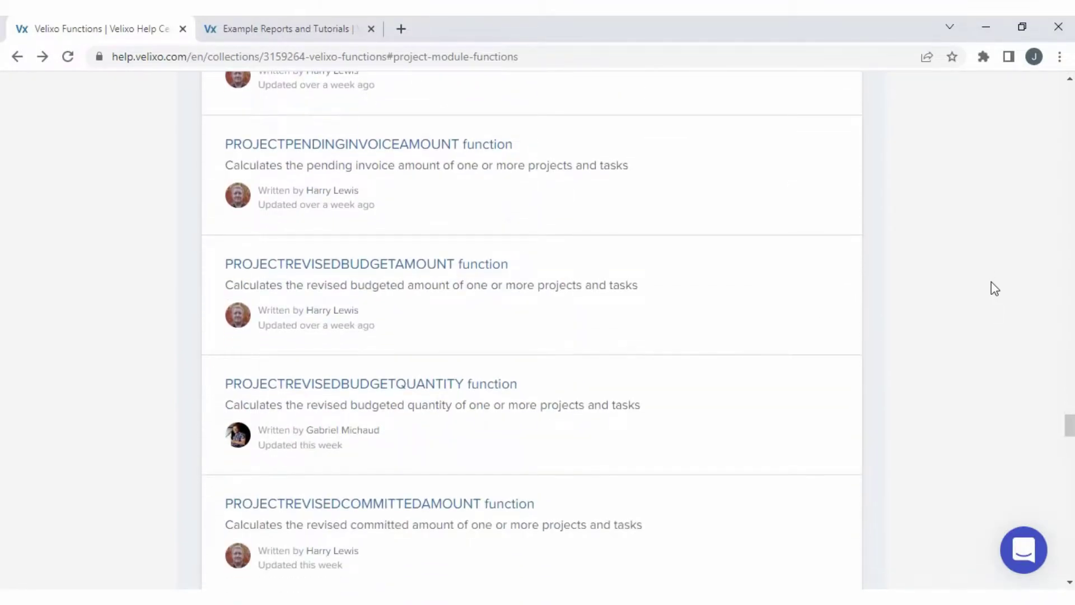
{"action": "scroll", "coordinate": [991, 281], "scroll_direction": "down", "scroll_amount": 6}
{"action": "scroll", "coordinate": [991, 282], "scroll_direction": "down", "scroll_amount": 3}
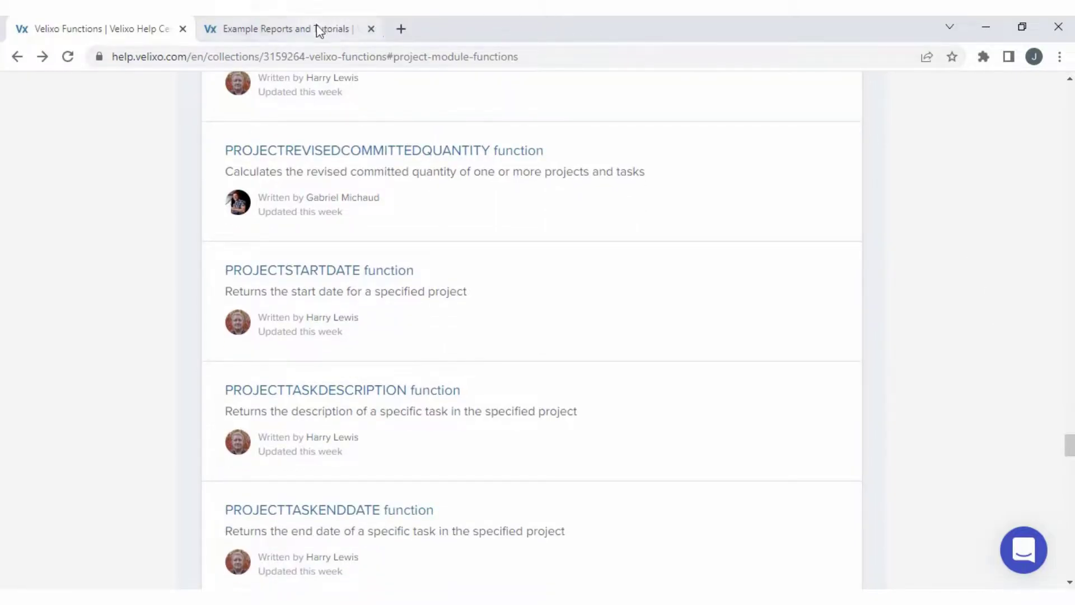
{"action": "left_click", "coordinate": [327, 33]}
Open the Construction/Project Reports Sample Pack article and scroll through it
{"action": "scroll", "coordinate": [300, 241], "scroll_direction": "down", "scroll_amount": 10}
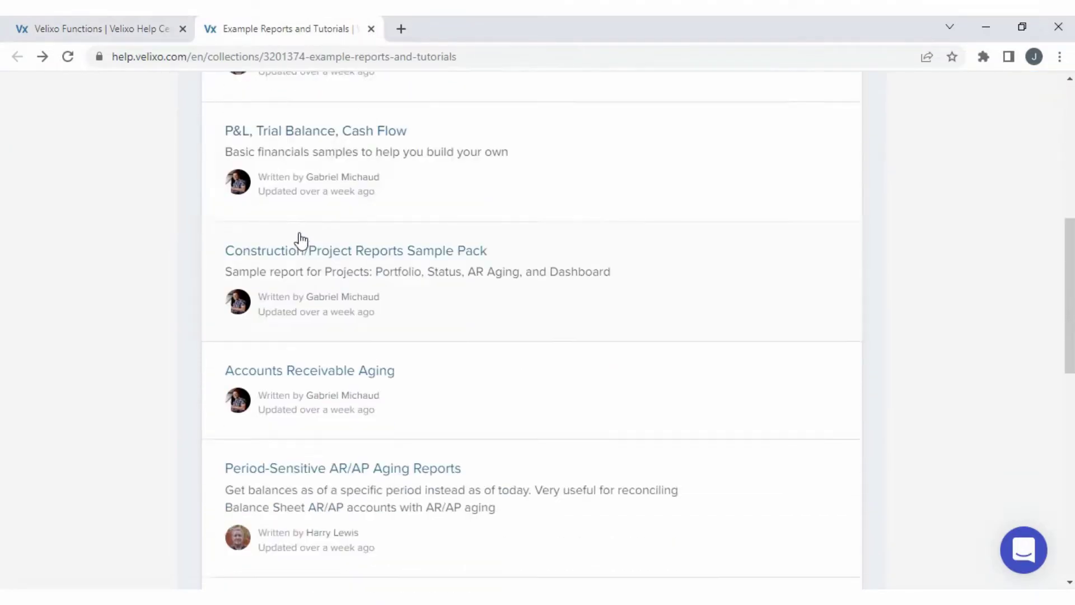
{"action": "left_click", "coordinate": [355, 149]}
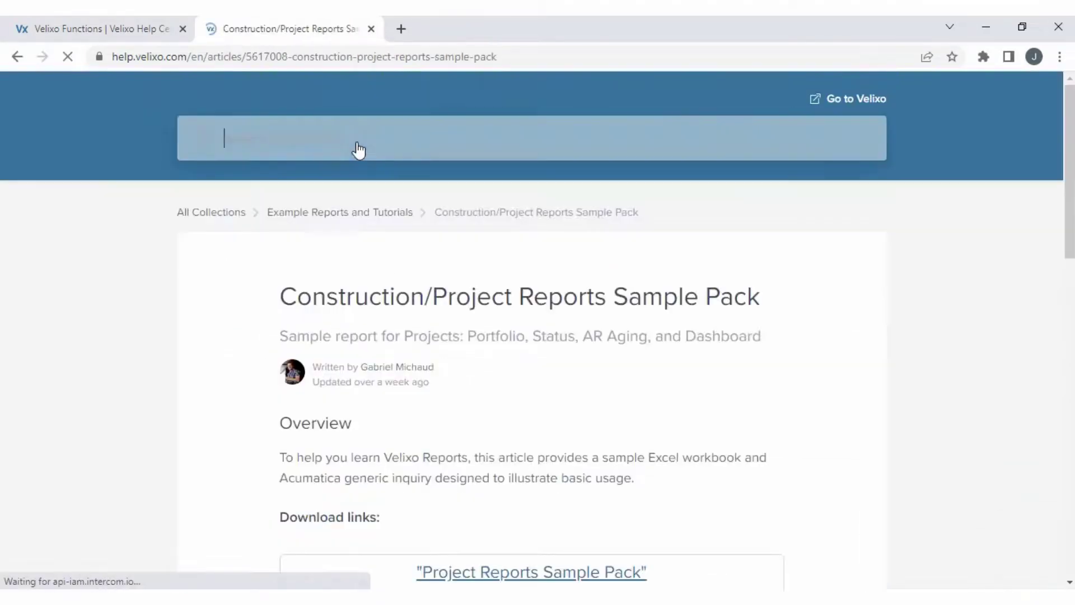
{"action": "scroll", "coordinate": [873, 367], "scroll_direction": "down", "scroll_amount": 4}
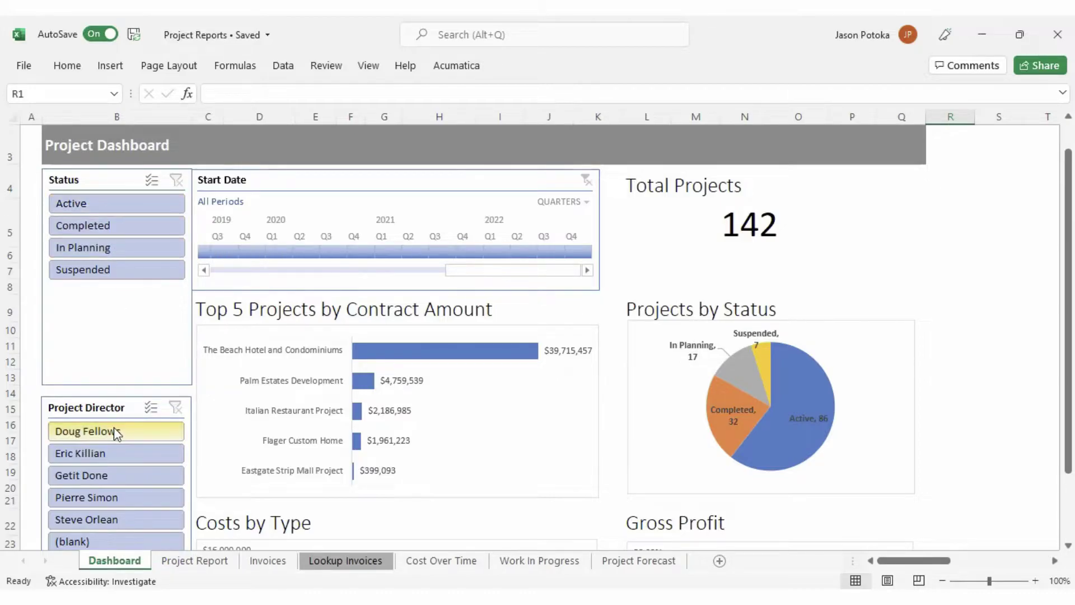
{"action": "mouse_move", "coordinate": [502, 270]}
{"action": "left_mouse_down"}
{"action": "mouse_move", "coordinate": [386, 274]}
{"action": "mouse_move", "coordinate": [494, 276]}
{"action": "left_mouse_up"}
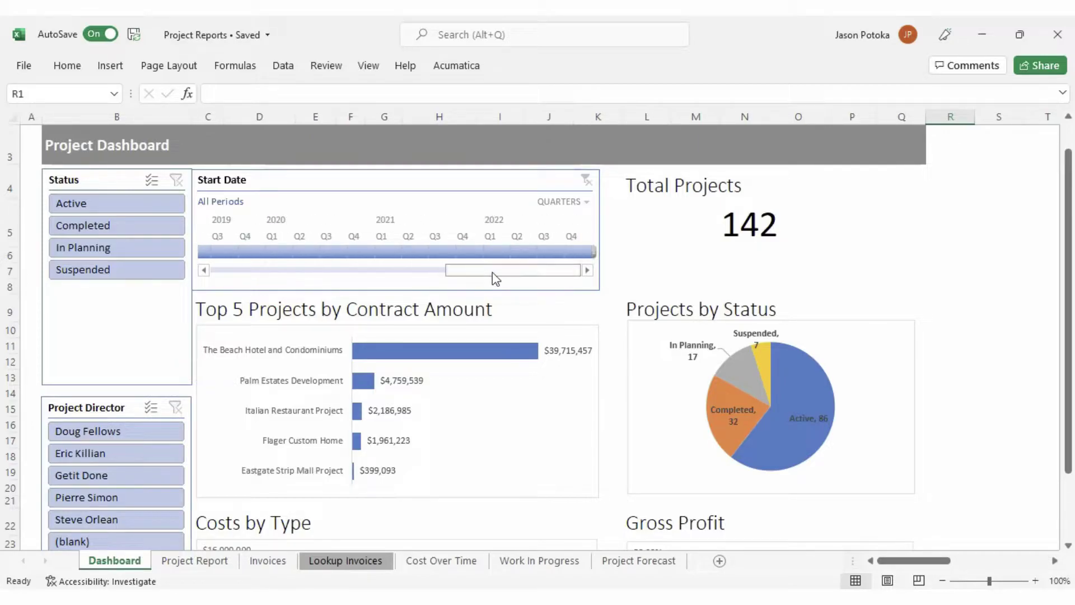
{"action": "scroll", "coordinate": [492, 272], "scroll_direction": "down", "scroll_amount": 4}
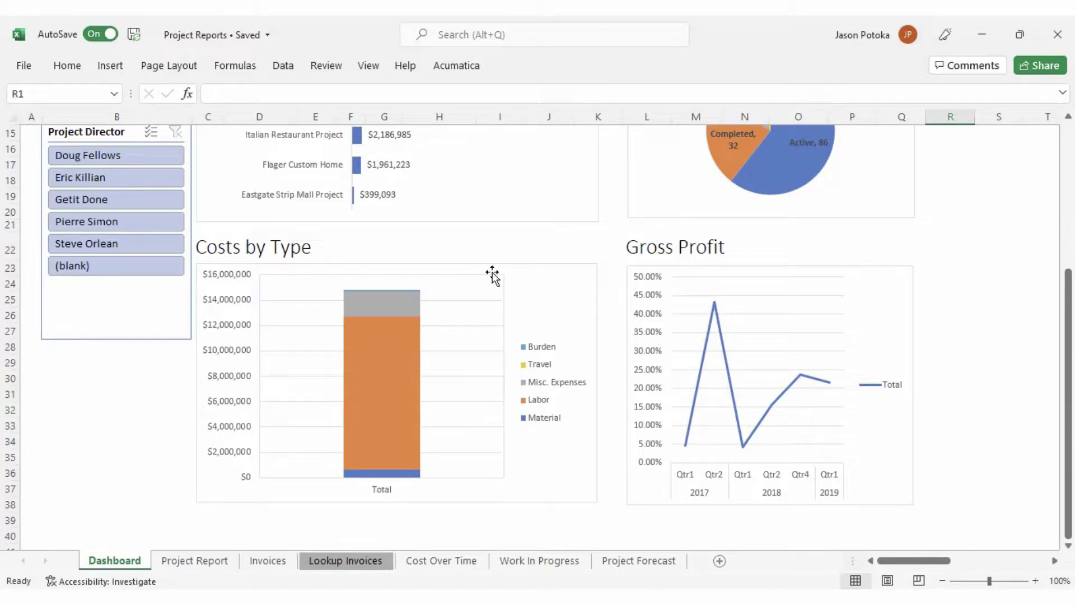
On the Project Report sheet, set Project ID cell D9 to 1002HOTEL
{"action": "left_click", "coordinate": [195, 561]}
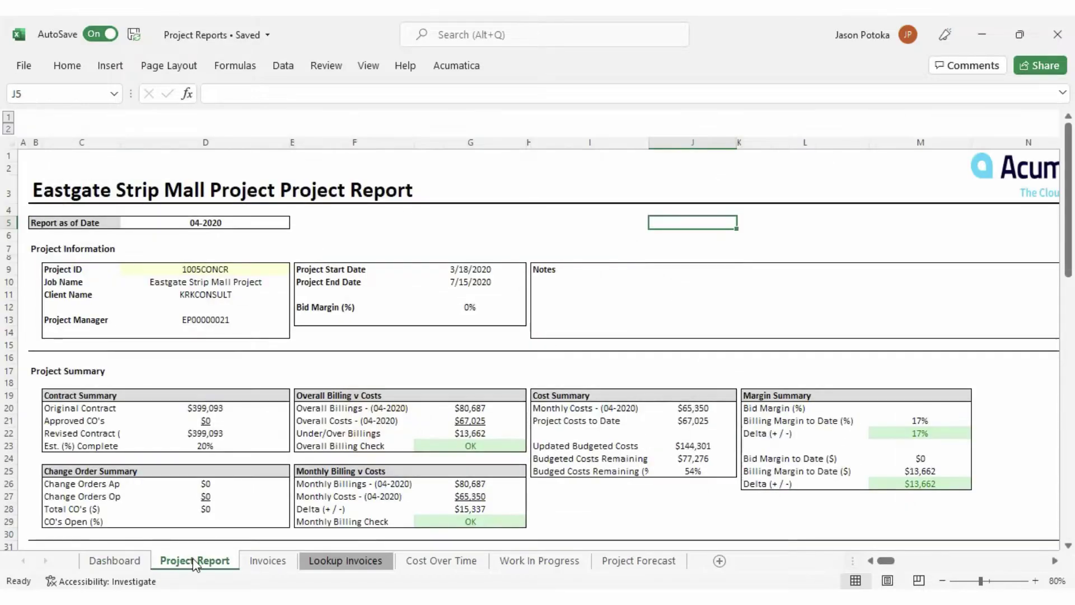
{"action": "left_click", "coordinate": [246, 269]}
{"action": "left_click", "coordinate": [296, 270]}
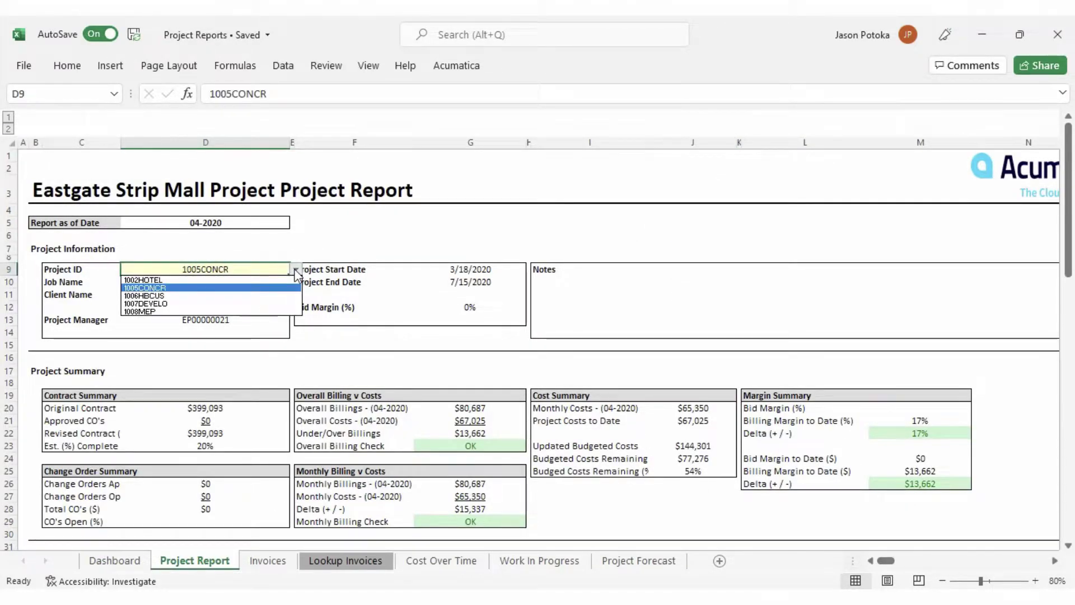
{"action": "left_click", "coordinate": [268, 279]}
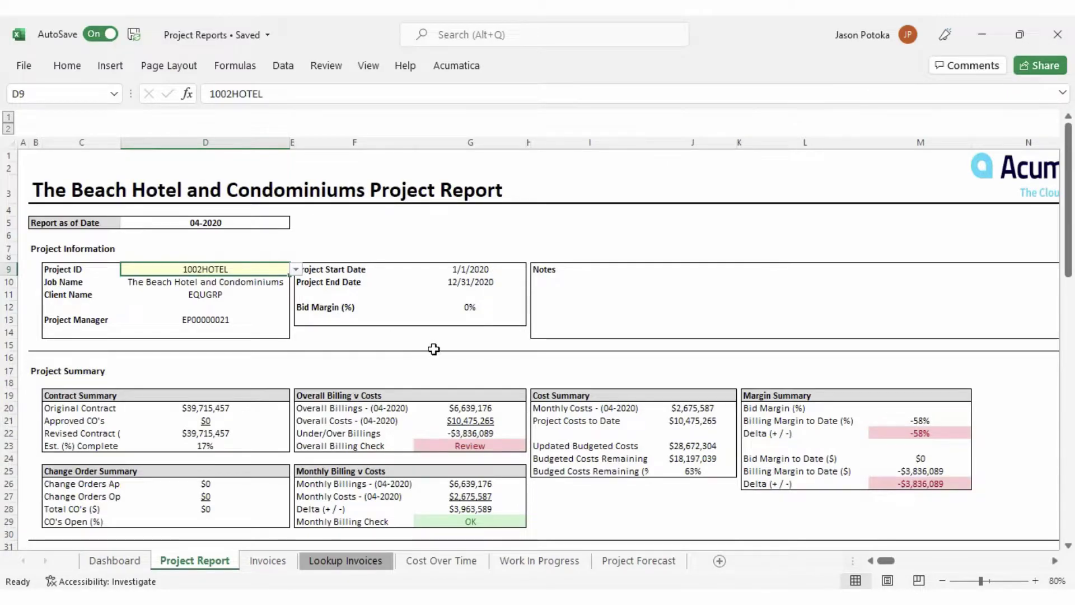
Inspect the Overall Billings, Costs, Under/Over Billings formulas (G20–G22) and Permits budget formula F37
{"action": "left_click", "coordinate": [472, 409]}
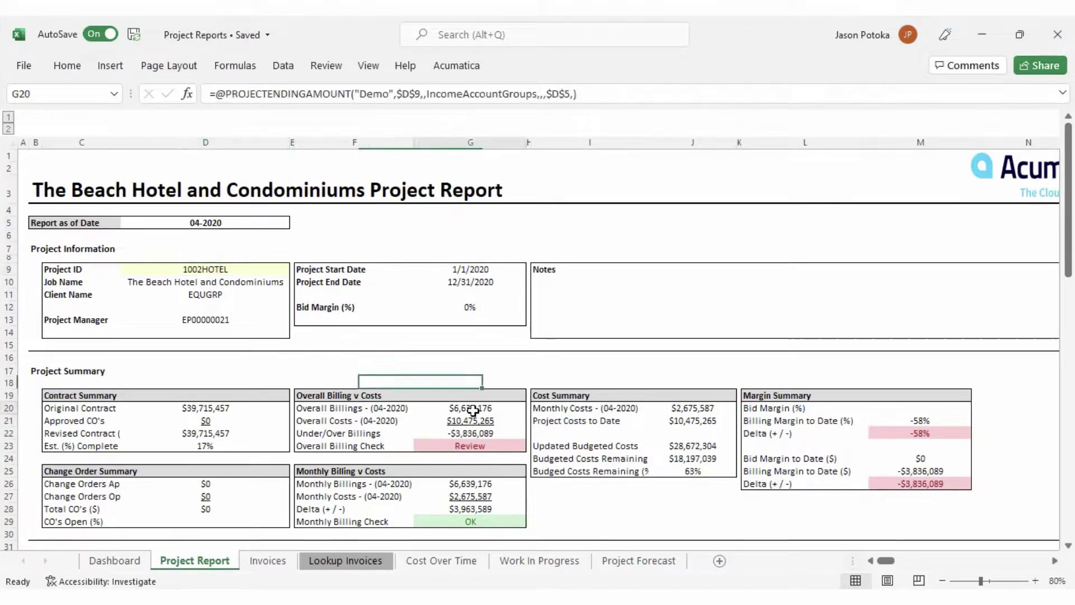
{"action": "left_click", "coordinate": [464, 422]}
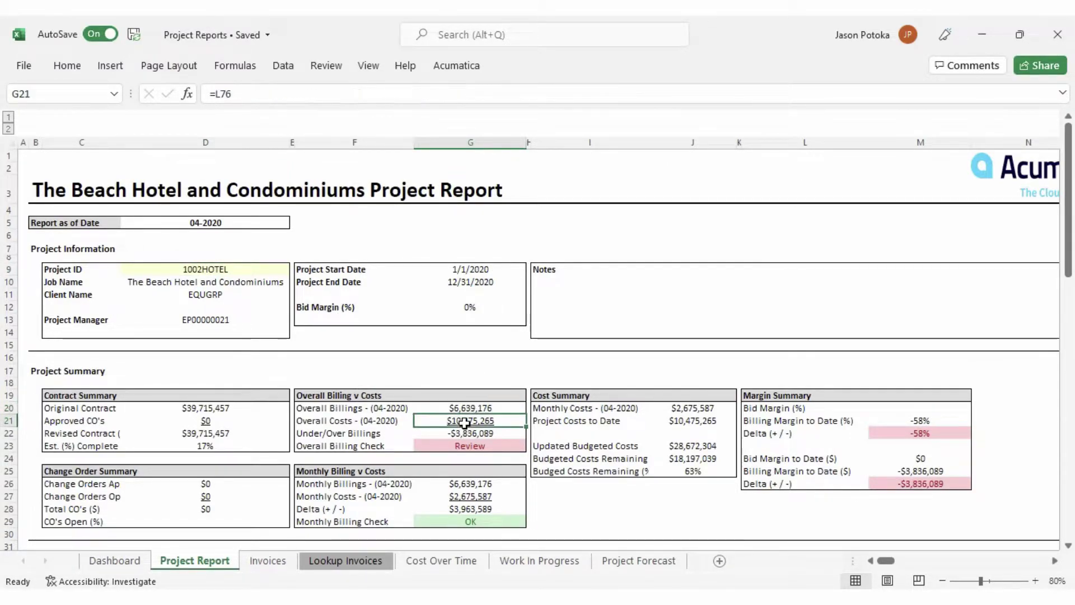
{"action": "left_click", "coordinate": [481, 434]}
{"action": "scroll", "coordinate": [524, 439], "scroll_direction": "down", "scroll_amount": 1}
{"action": "scroll", "coordinate": [524, 438], "scroll_direction": "down", "scroll_amount": 8}
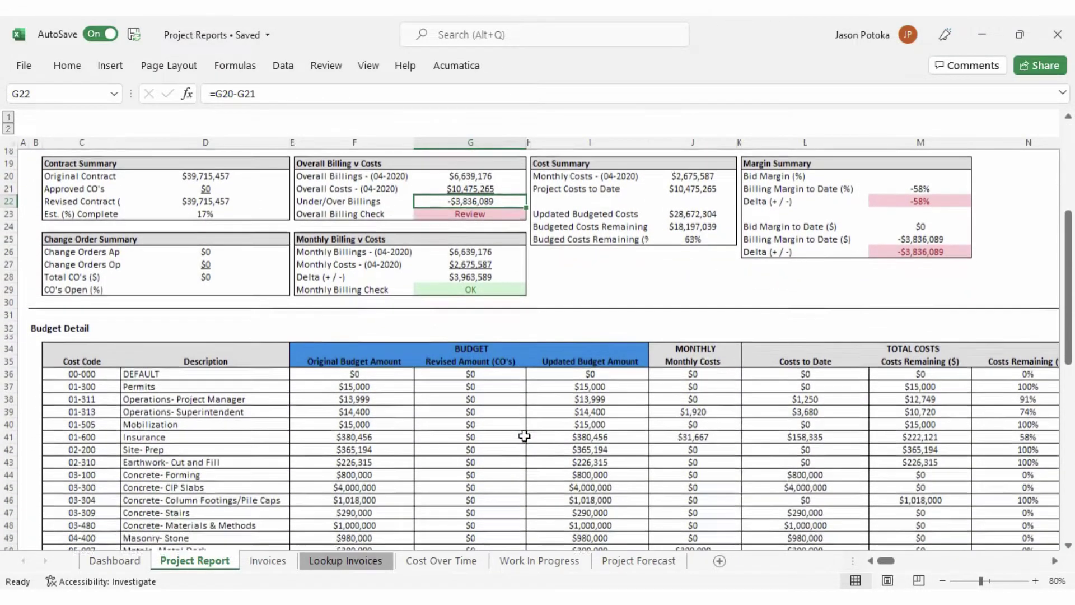
{"action": "scroll", "coordinate": [526, 434], "scroll_direction": "down", "scroll_amount": 1}
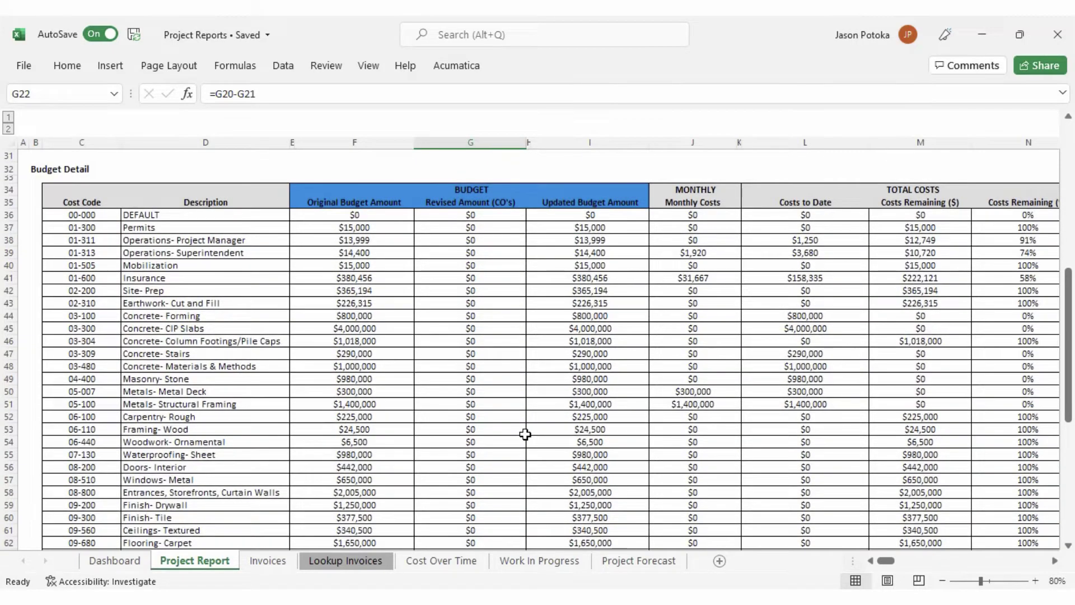
{"action": "left_click", "coordinate": [386, 225]}
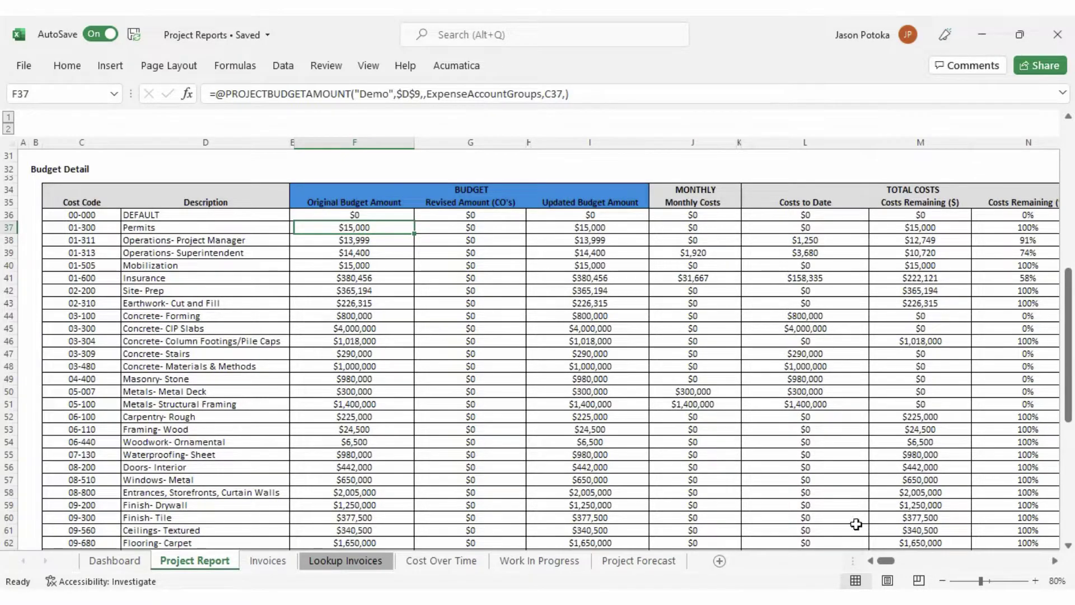
View the Invoices sheet, then Lookup Invoices, then return to Invoices and scroll down
{"action": "left_click", "coordinate": [268, 561]}
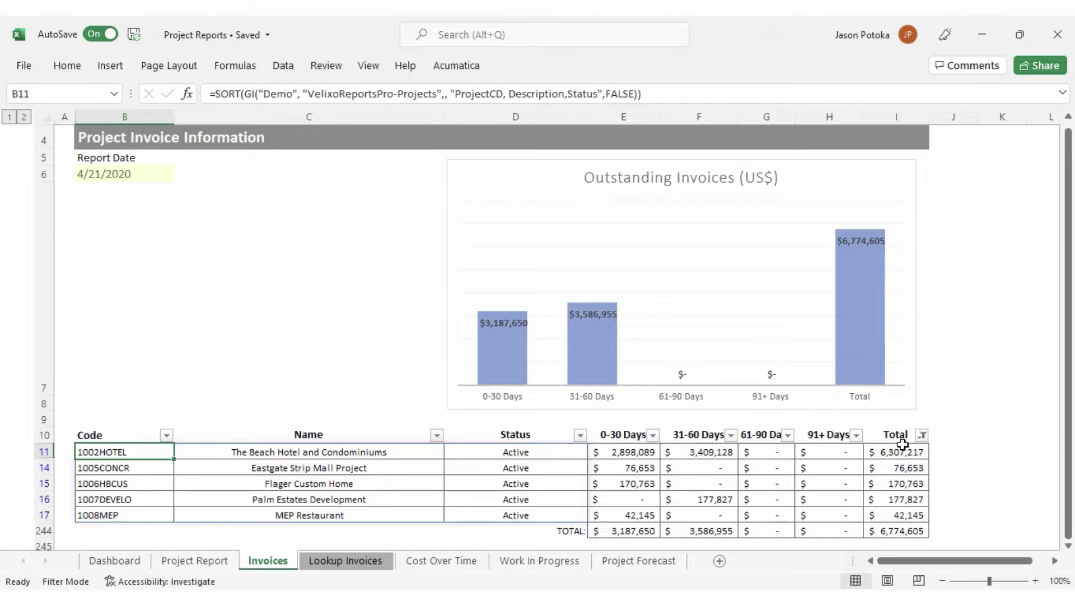
{"action": "left_click", "coordinate": [371, 562]}
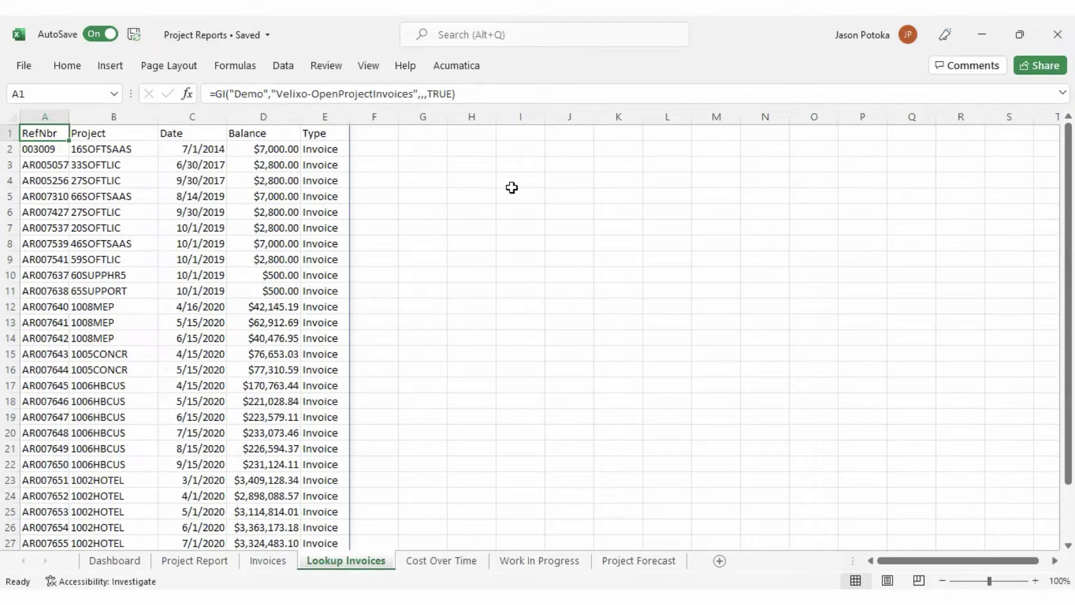
{"action": "left_click", "coordinate": [269, 560]}
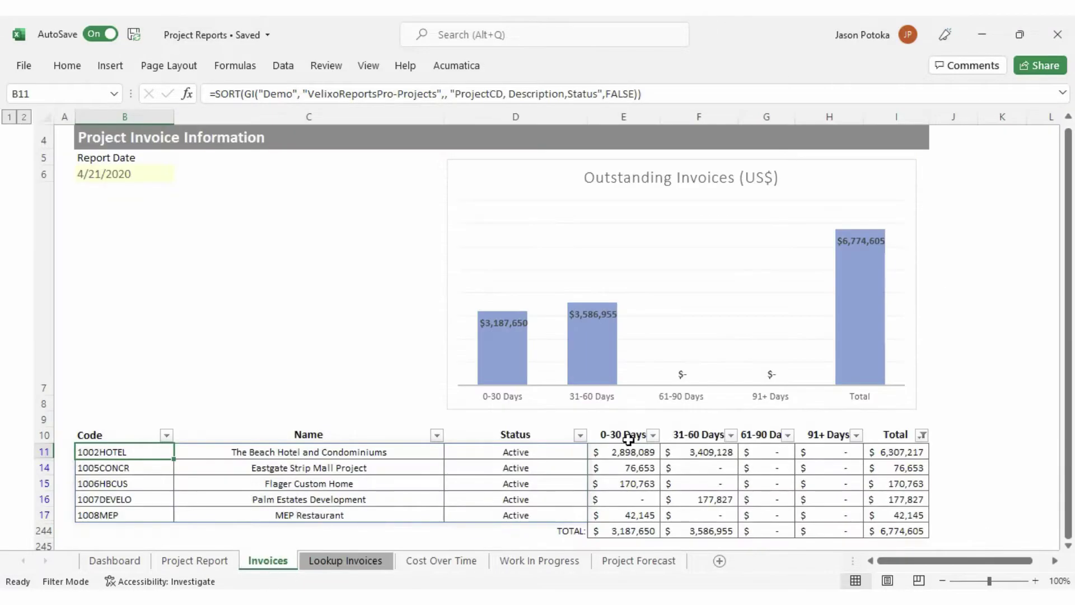
{"action": "scroll", "coordinate": [932, 465], "scroll_direction": "down", "scroll_amount": 1}
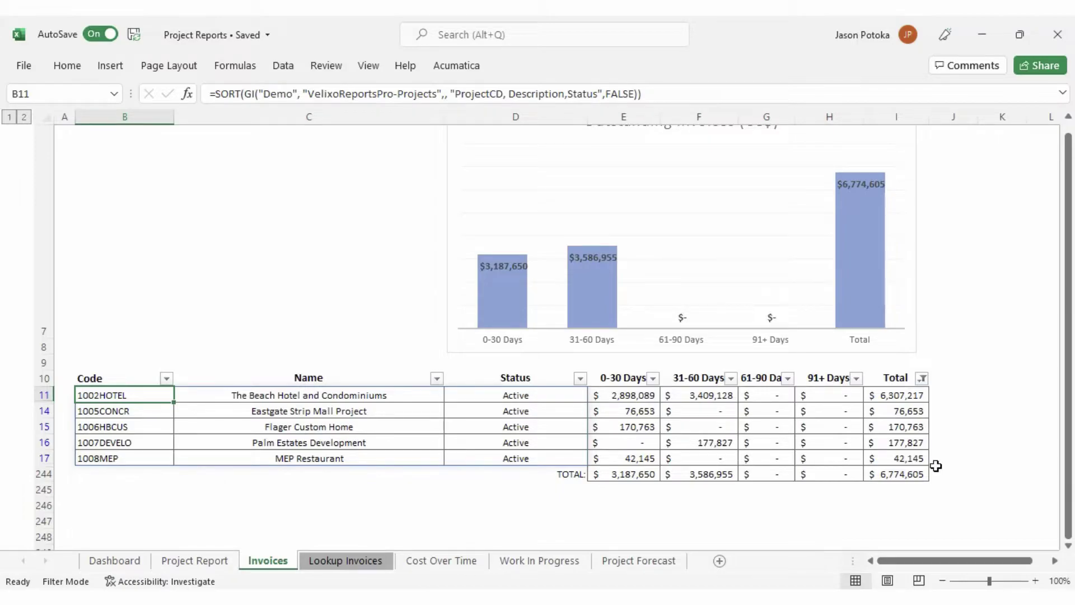
On Cost Over Time, set C5 to 1002HOTEL;1005CONCR;1006HBCUS;1007DEVELO;1008MEP combined
{"action": "left_click", "coordinate": [440, 561]}
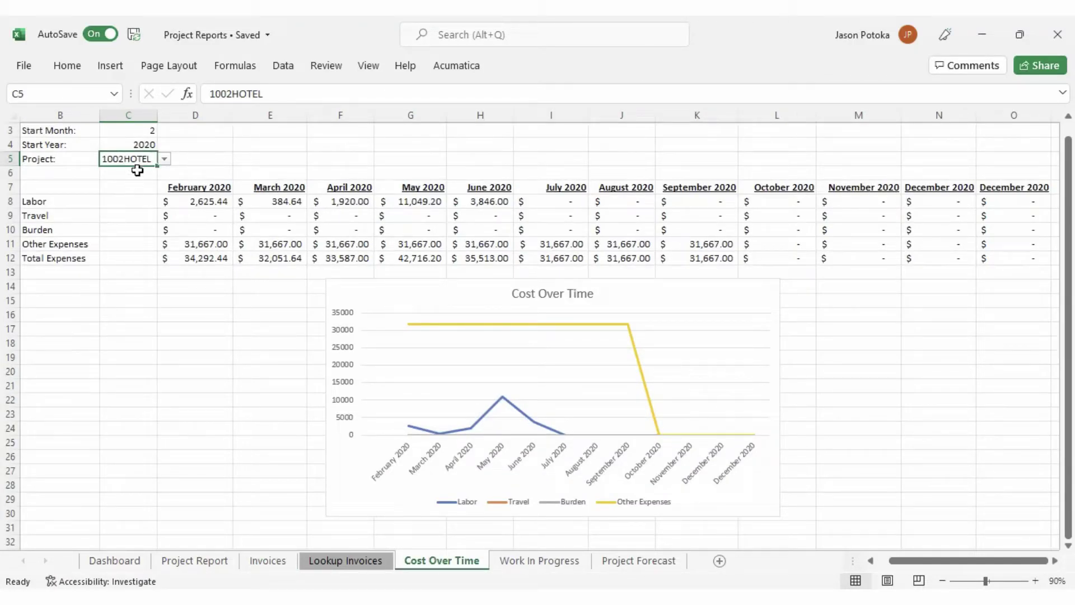
{"action": "left_click", "coordinate": [164, 159]}
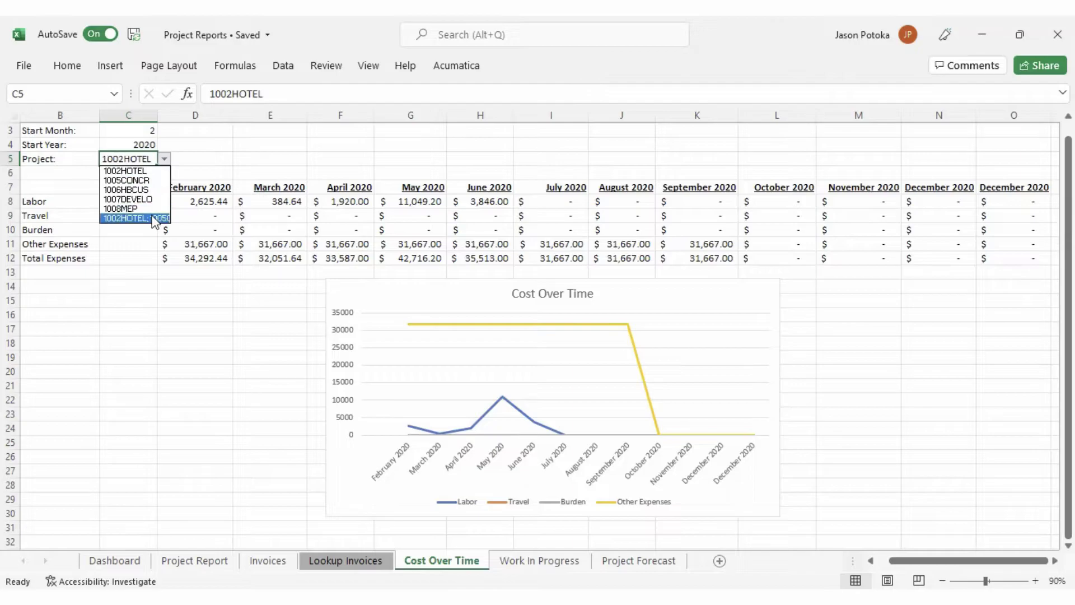
{"action": "left_click", "coordinate": [138, 218]}
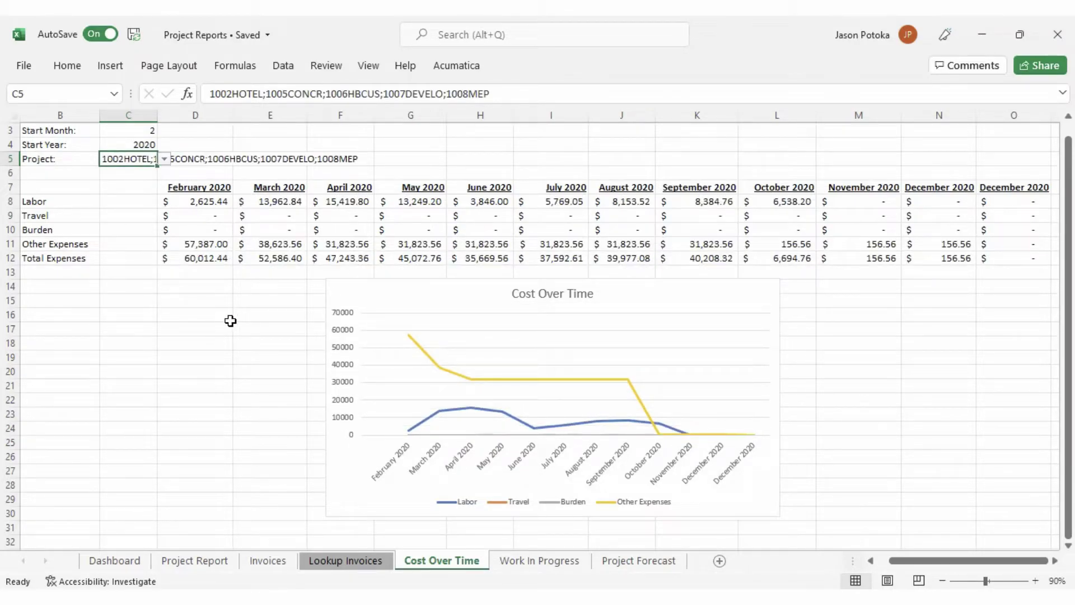
On the Work In Progress sheet, scan the Contract and Profit sections and inspect AA5's formula
{"action": "left_click", "coordinate": [541, 562]}
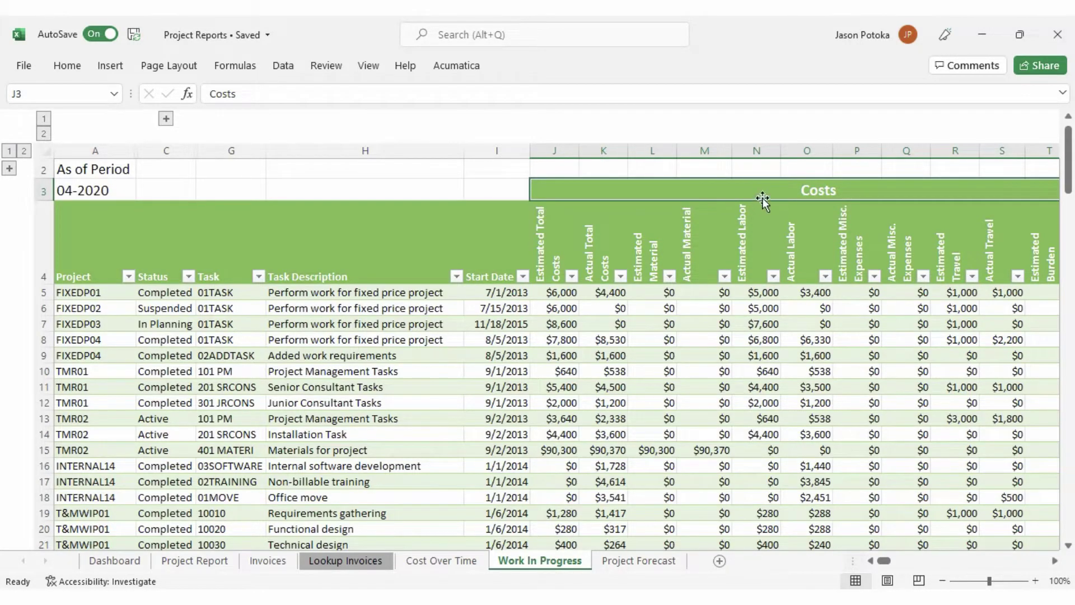
{"action": "key", "text": "Right"}
{"action": "key", "text": "Right"}
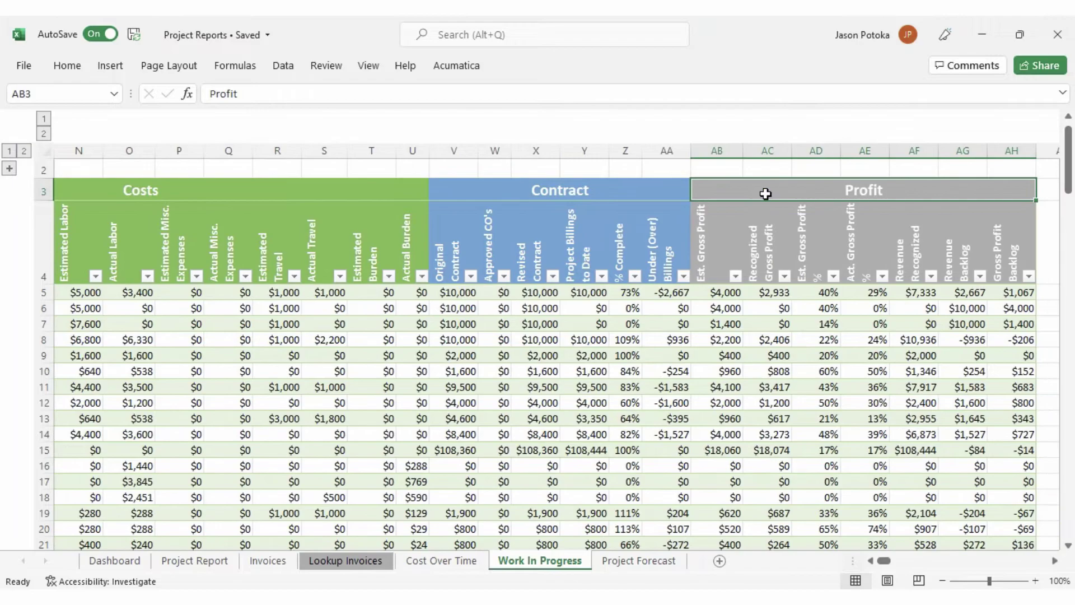
{"action": "left_click", "coordinate": [678, 293]}
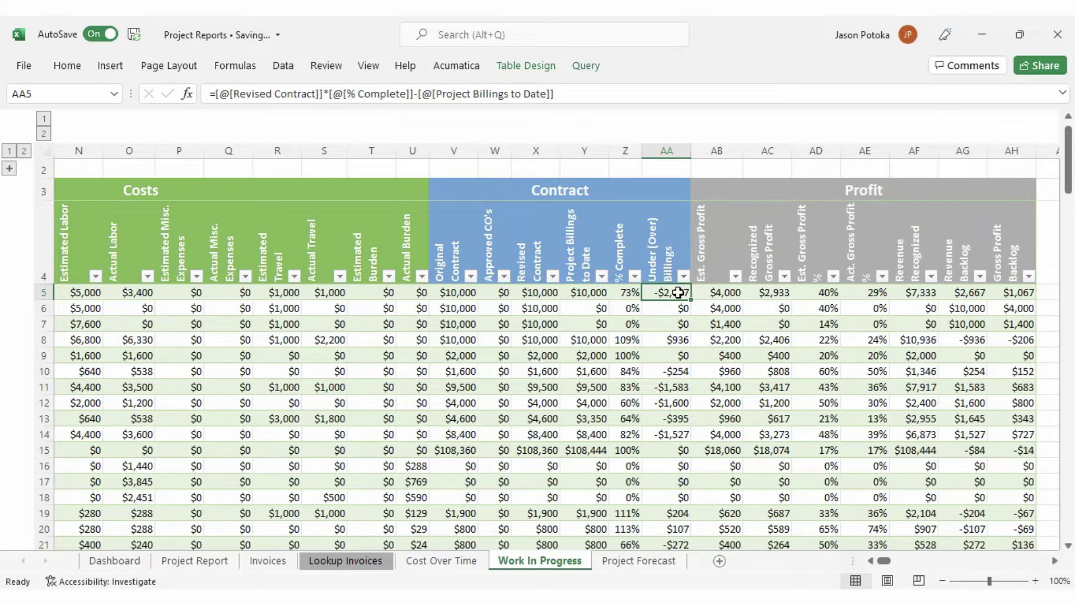
Create a new Project Forecast worksheet from the Acumatica tab using the Demo connection
{"action": "left_click", "coordinate": [474, 70]}
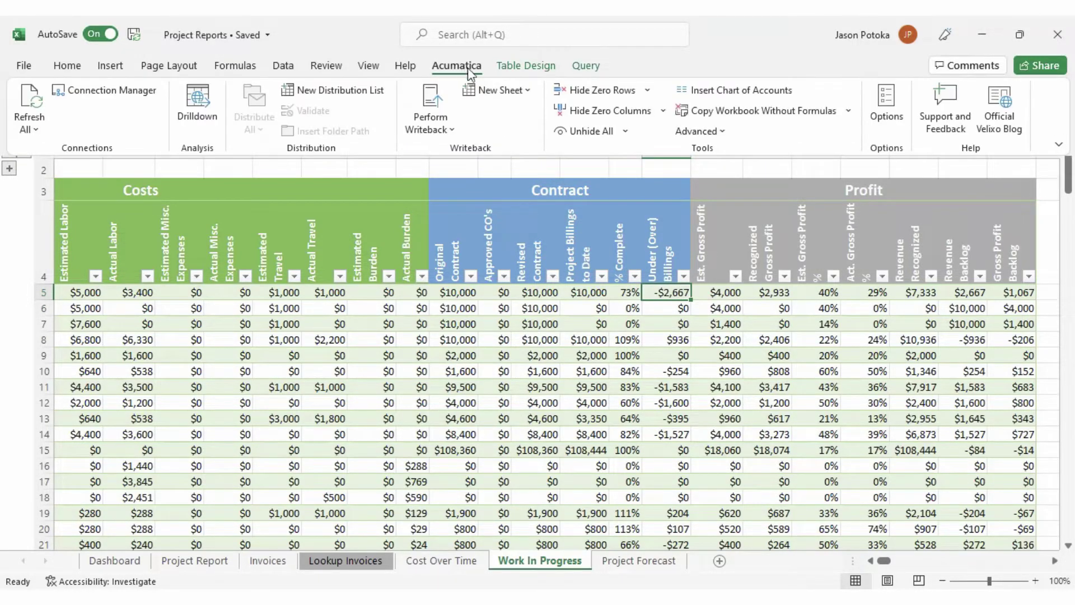
{"action": "left_click", "coordinate": [498, 90]}
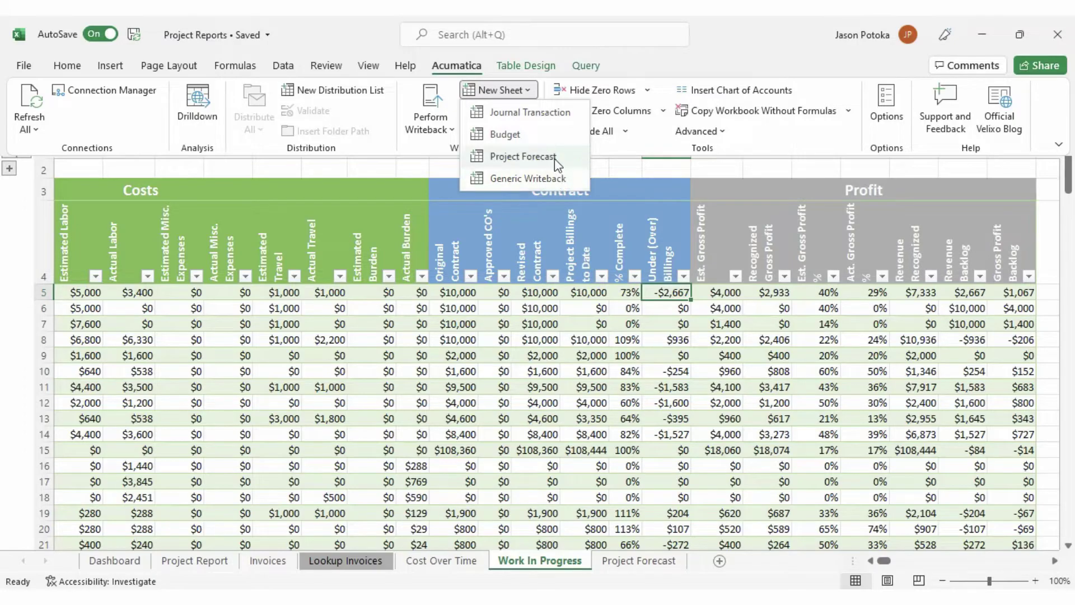
{"action": "left_click", "coordinate": [522, 157]}
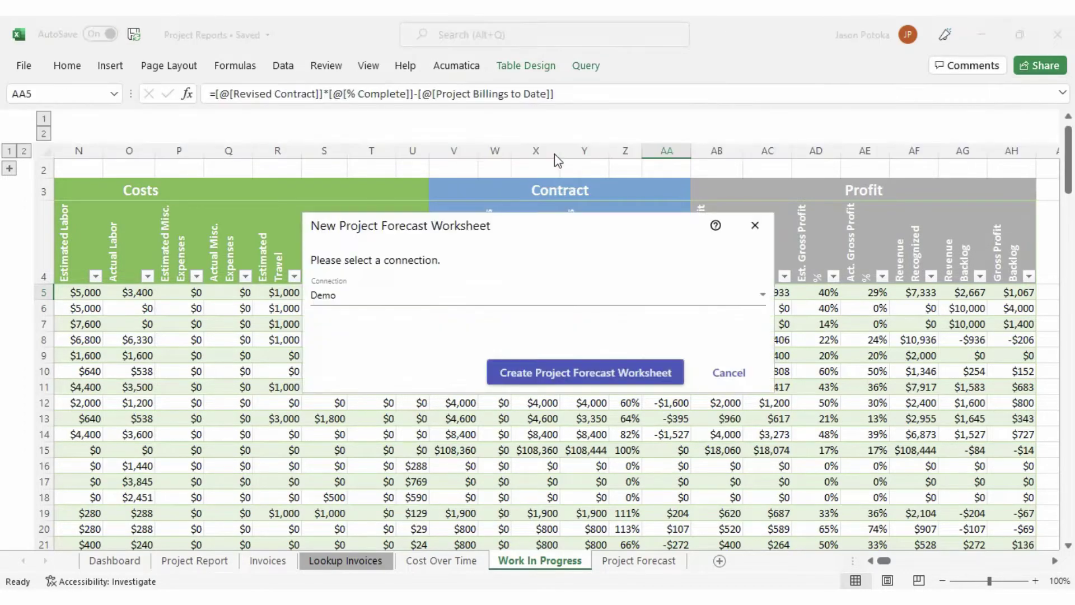
{"action": "left_click", "coordinate": [586, 373]}
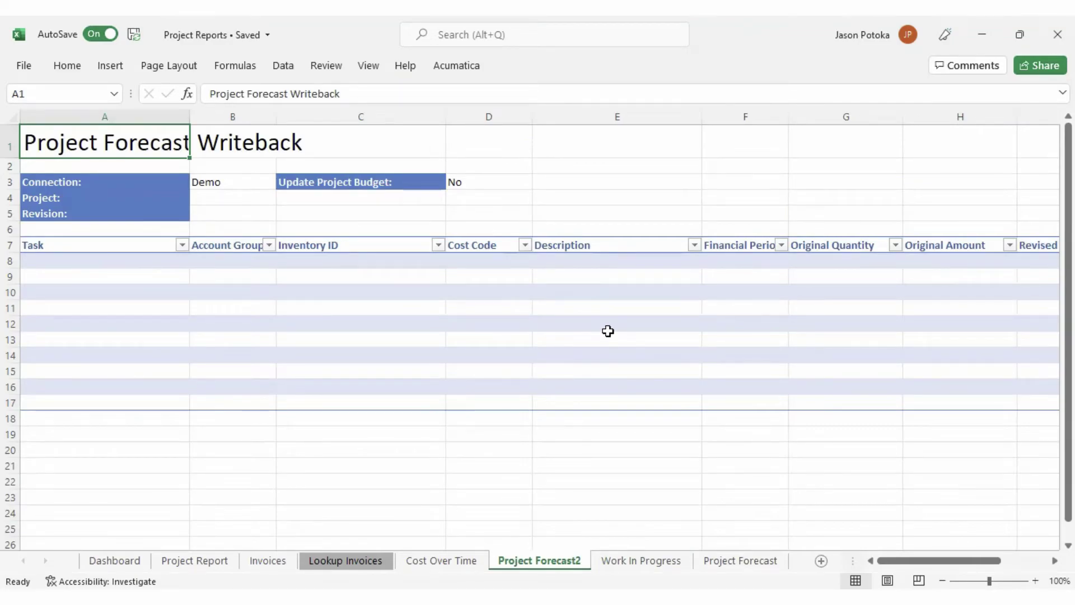
Perform Writeback on the Project Forecast sheet to Demo and confirm the 40-line import message
{"action": "left_click", "coordinate": [740, 562]}
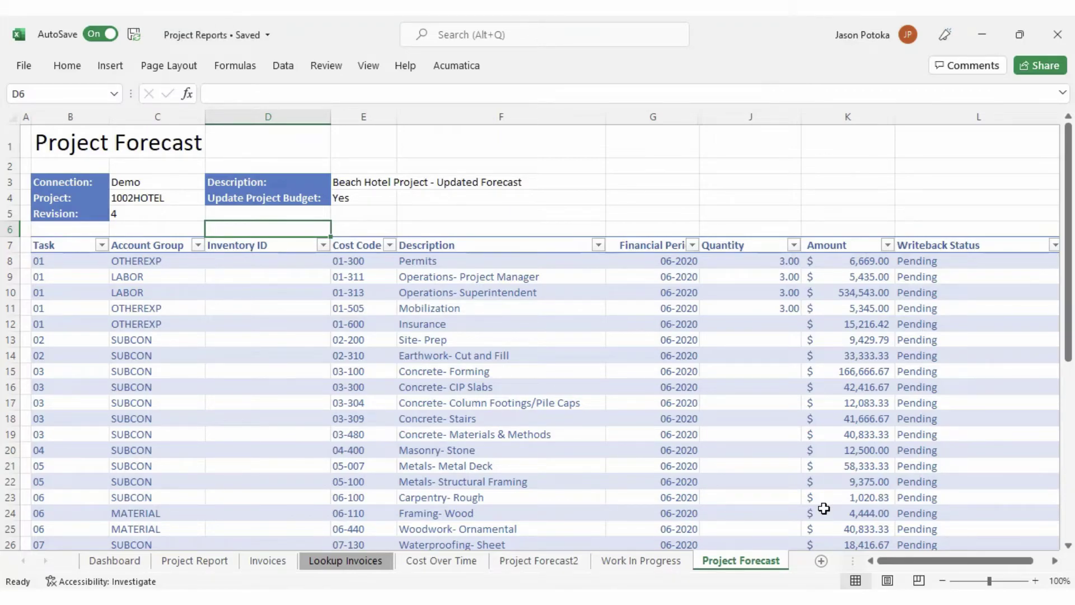
{"action": "left_click", "coordinate": [448, 70]}
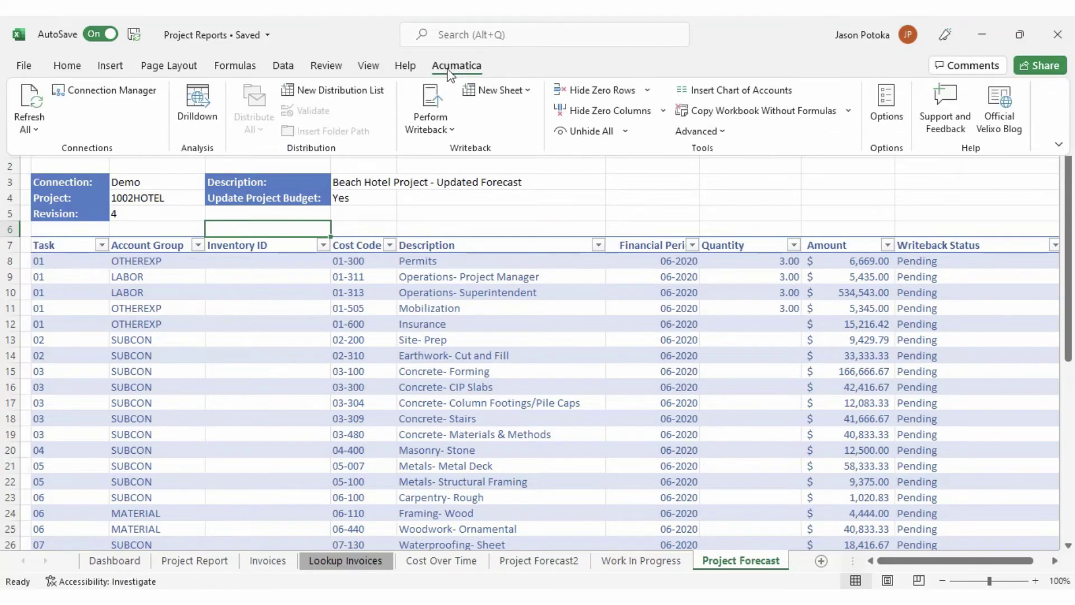
{"action": "left_click", "coordinate": [432, 99]}
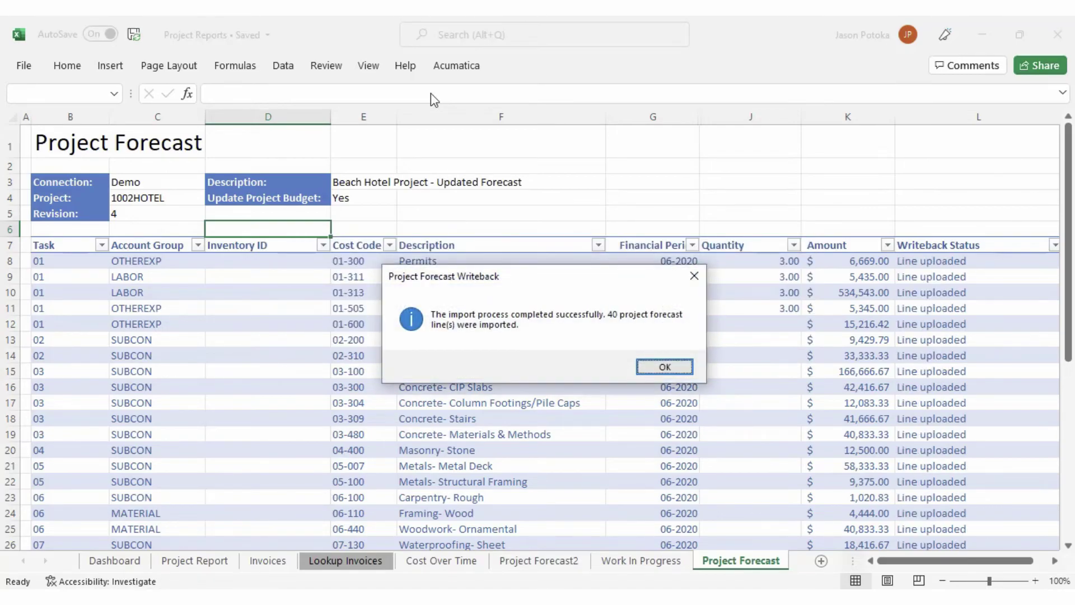
{"action": "left_click", "coordinate": [676, 369]}
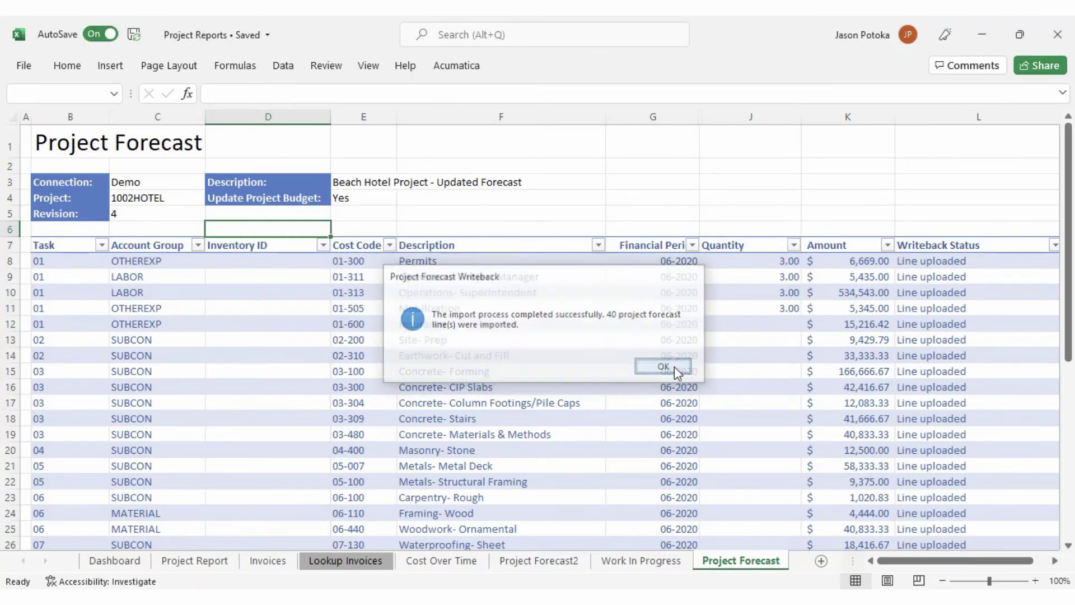